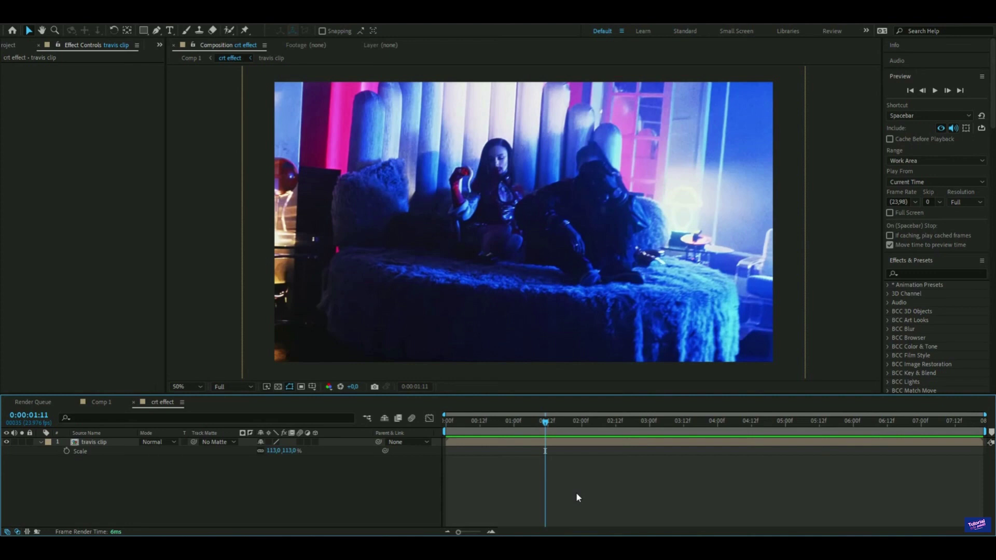
# Step: Create an adjustment layer above the travis clip and apply the Mosaic effect to it
pyautogui.hotkey('ctrl', 'alt', 'y')
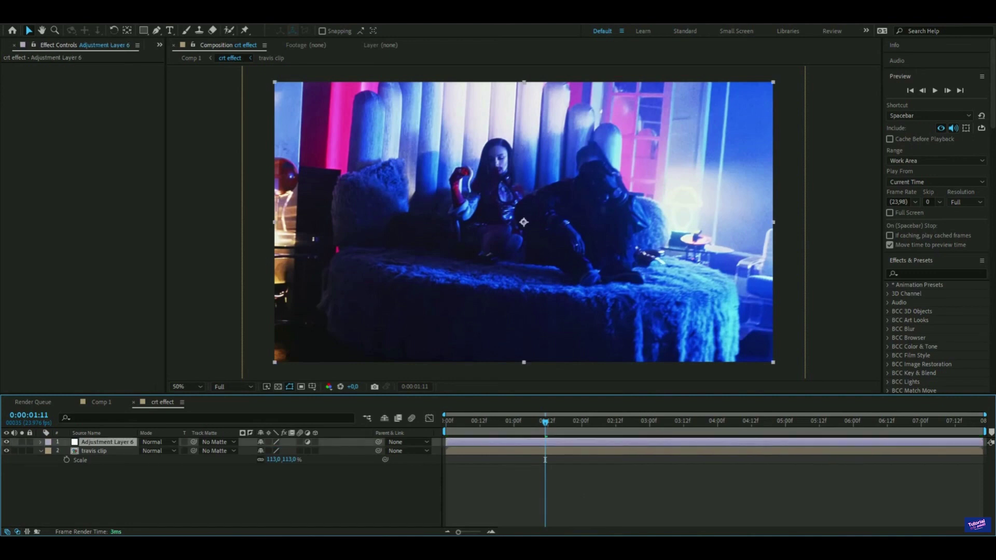
pyautogui.hotkey('ctrl', 'space')
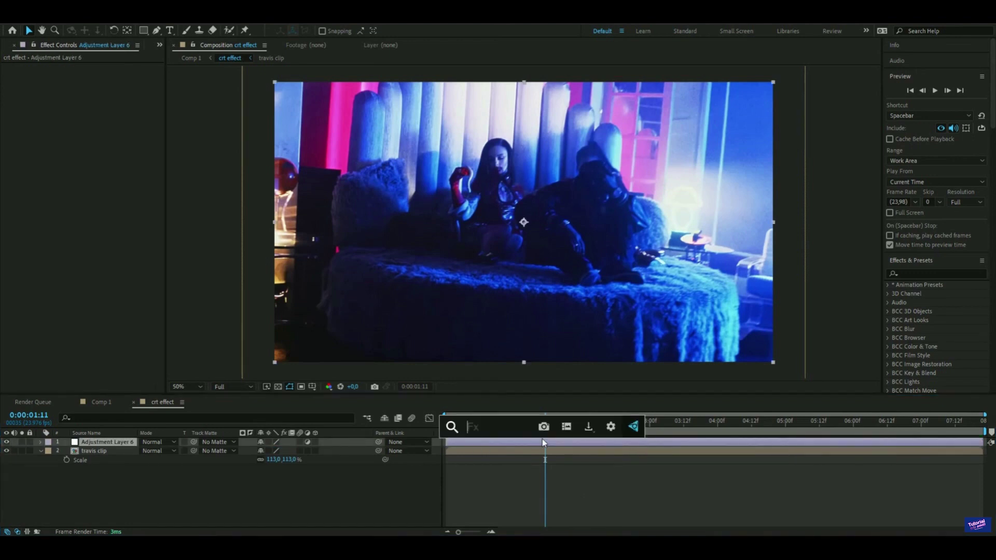
pyautogui.write('mso')
pyautogui.press('BackSpace')
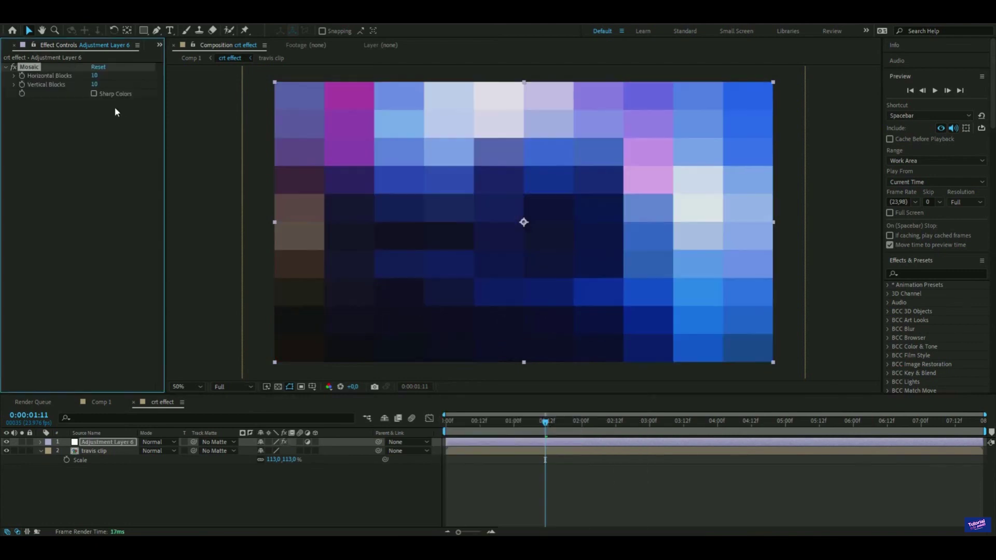
# Step: Set Mosaic's horizontal and vertical blocks to 350 and enable Sharp Colors
pyautogui.click(95, 76)
pyautogui.write('350')
pyautogui.press('Tab')
pyautogui.press('BackSpace')
pyautogui.write('350')
pyautogui.press('Return')
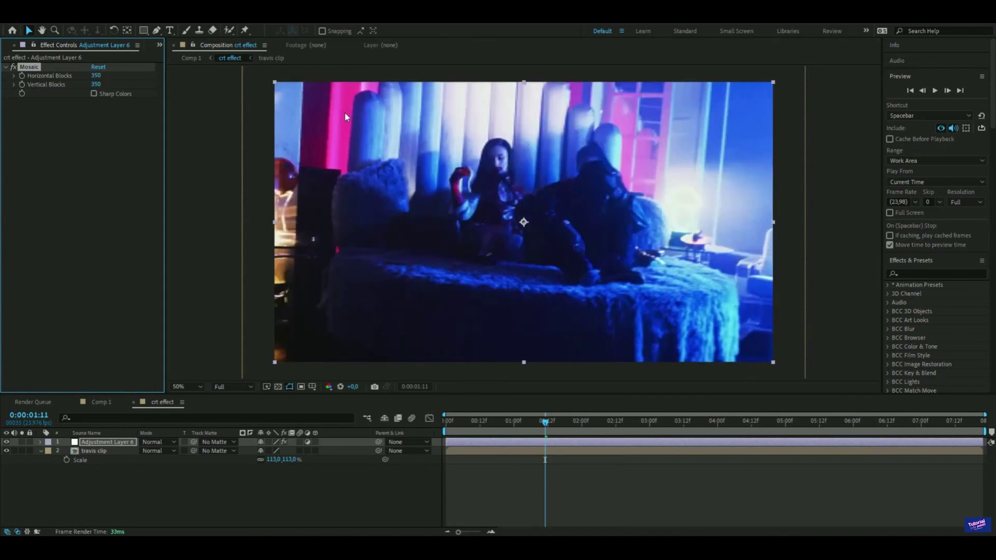
pyautogui.click(94, 94)
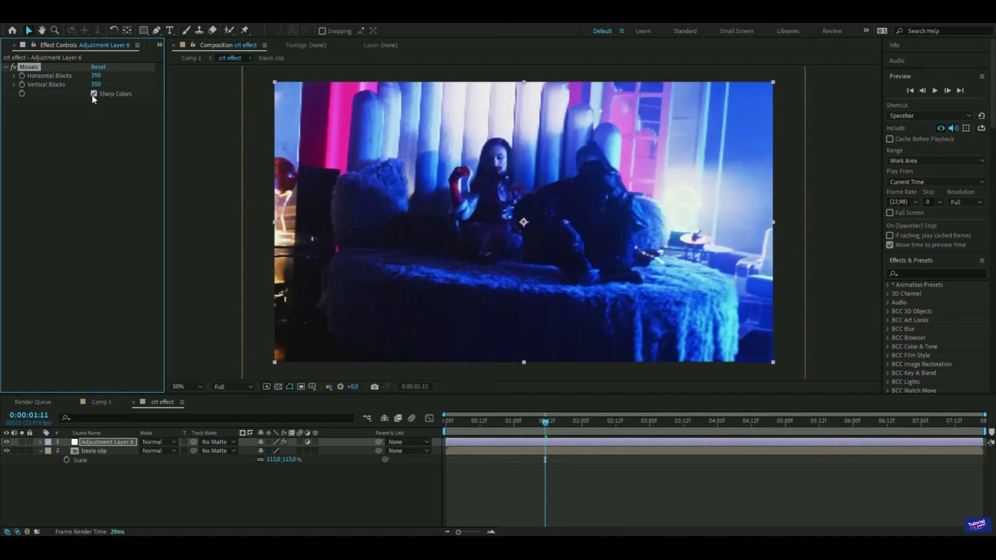
# Step: Apply Gaussian Blur to the adjustment layer with a blurriness of 3
pyautogui.hotkey('ctrl', 'space')
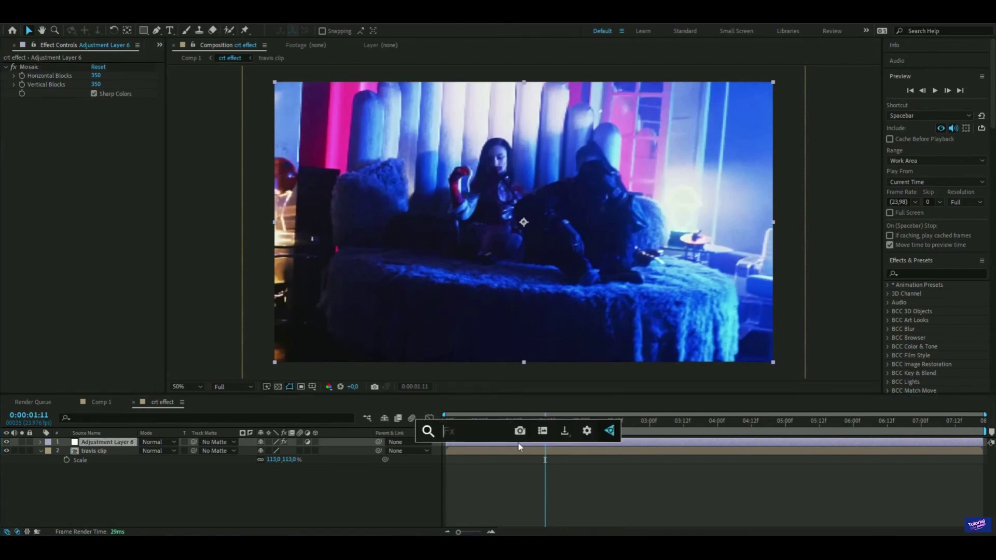
pyautogui.write('gau')
pyautogui.click(518, 445)
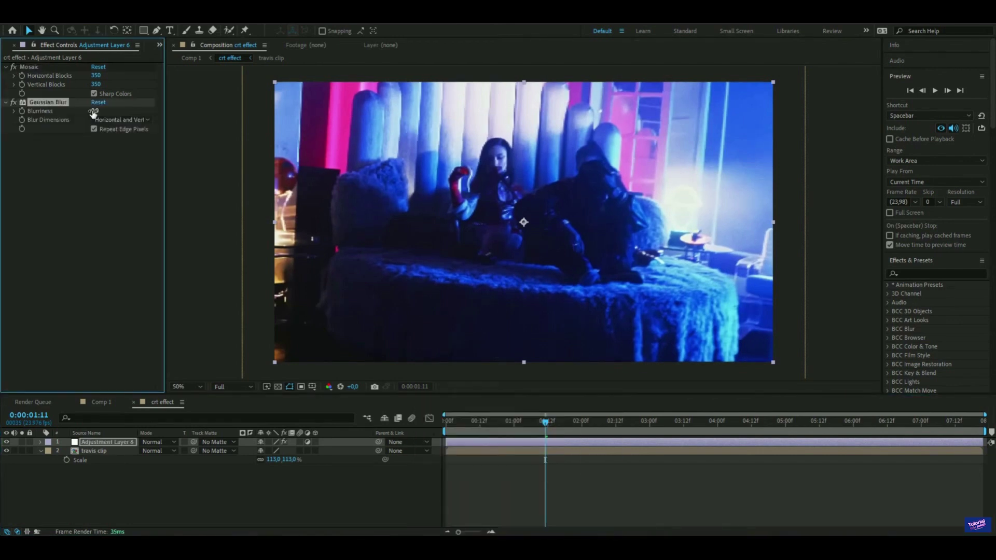
pyautogui.click(93, 111)
pyautogui.write('3')
pyautogui.press('Return')
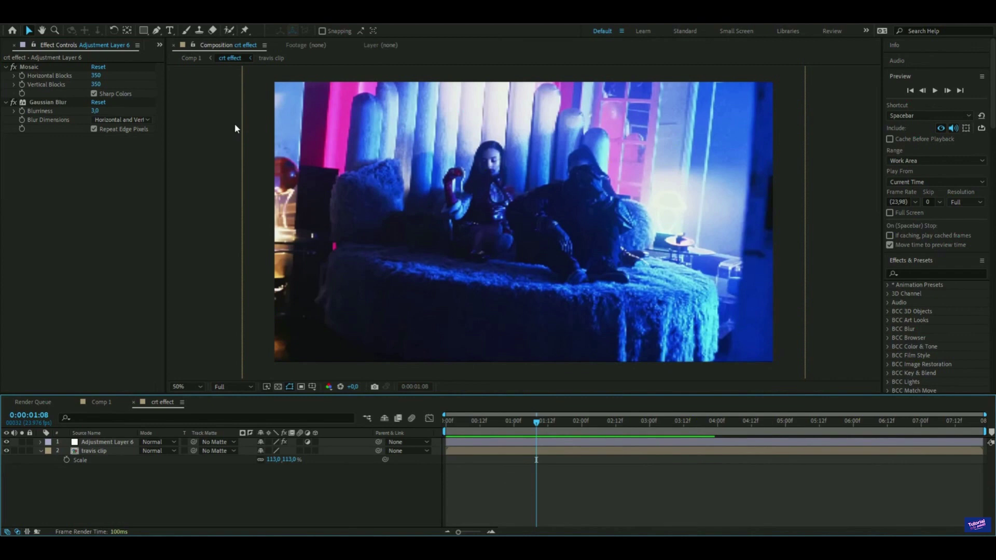
# Step: Change the crt effect composition's settings to 720 × 480 px at 20 frames per second
pyautogui.click(50, 18)
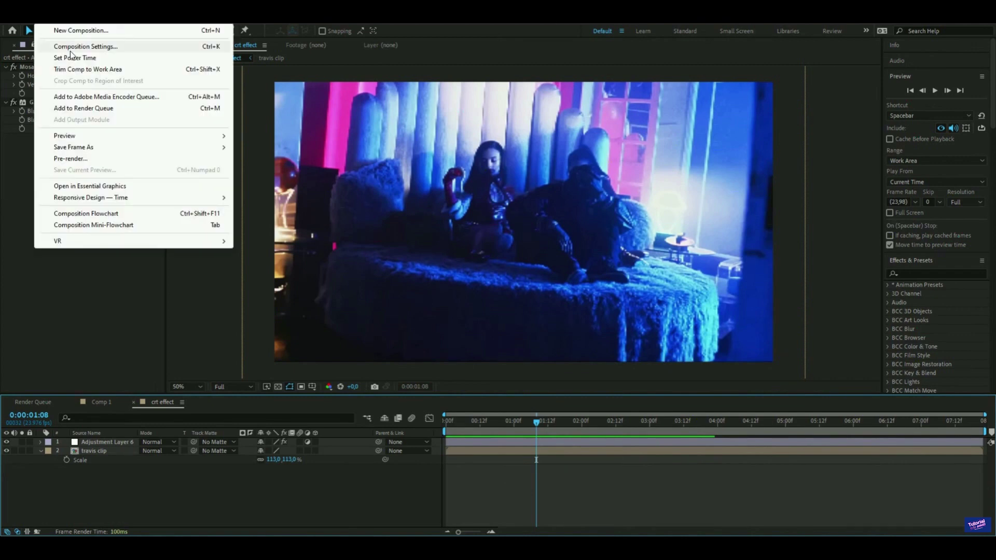
pyautogui.click(70, 50)
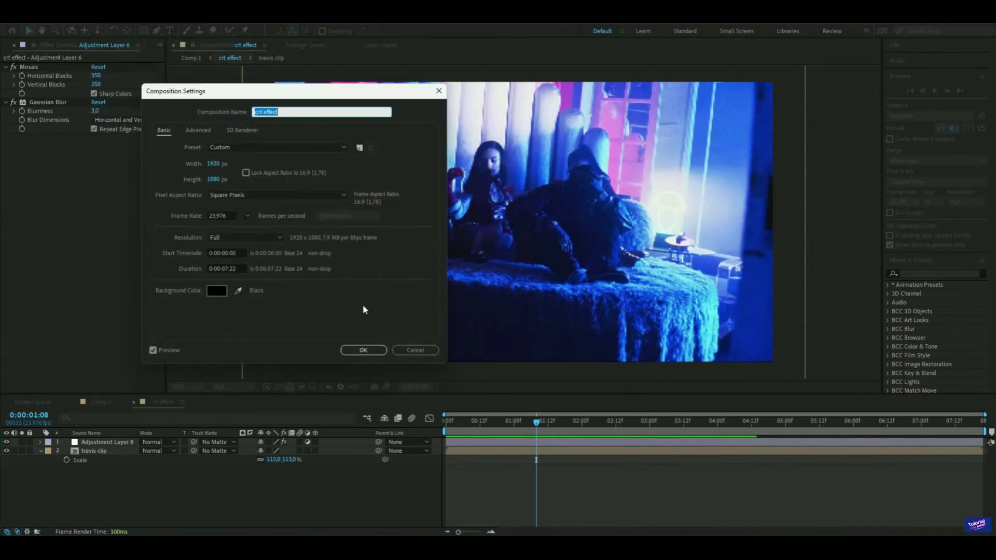
pyautogui.click(217, 164)
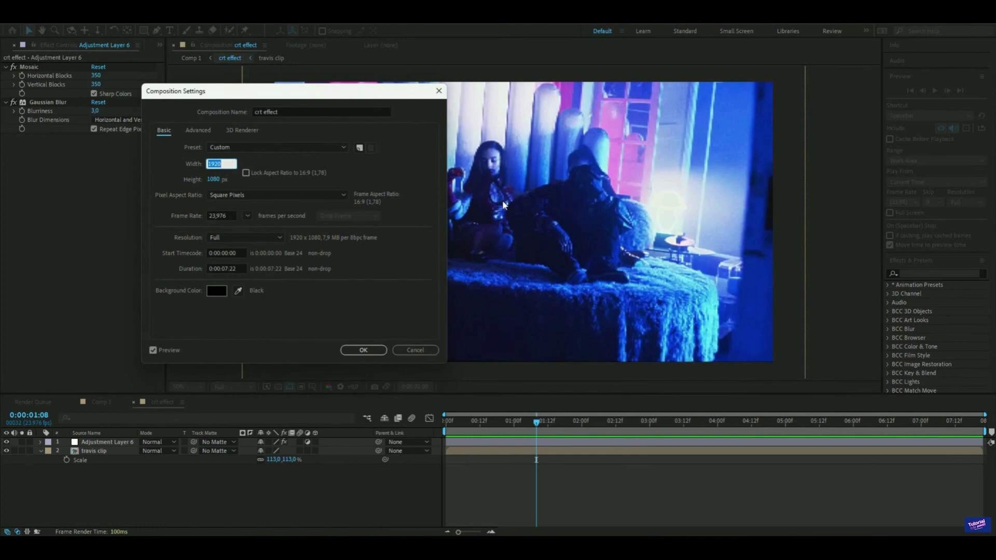
pyautogui.press('BackSpace')
pyautogui.write('720')
pyautogui.press('Tab')
pyautogui.write('480')
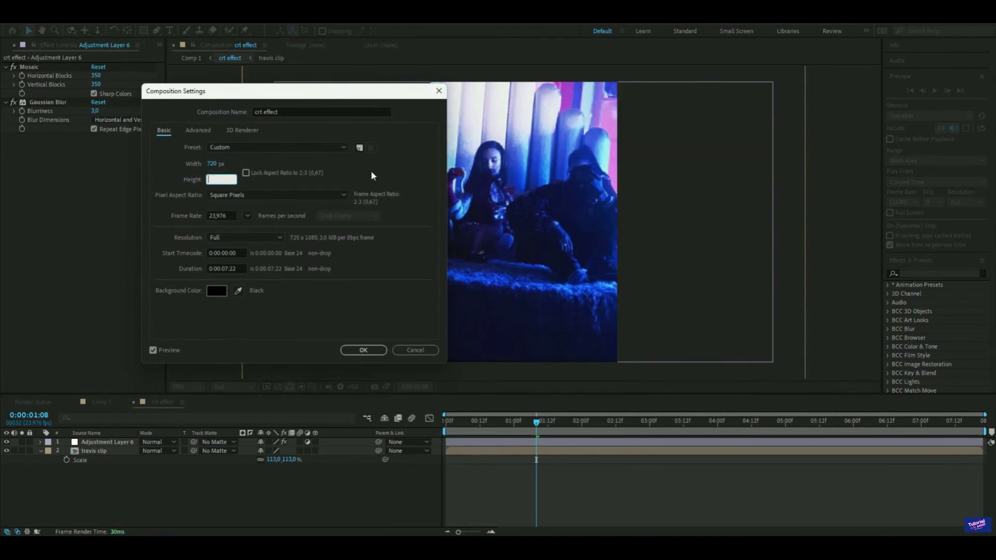
pyautogui.click(229, 216)
pyautogui.write('20')
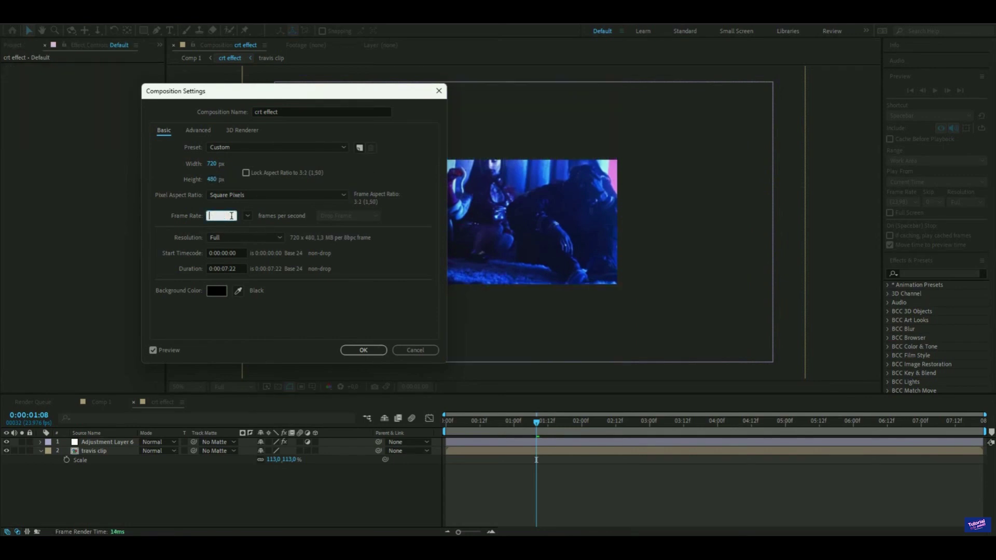
pyautogui.press('Return')
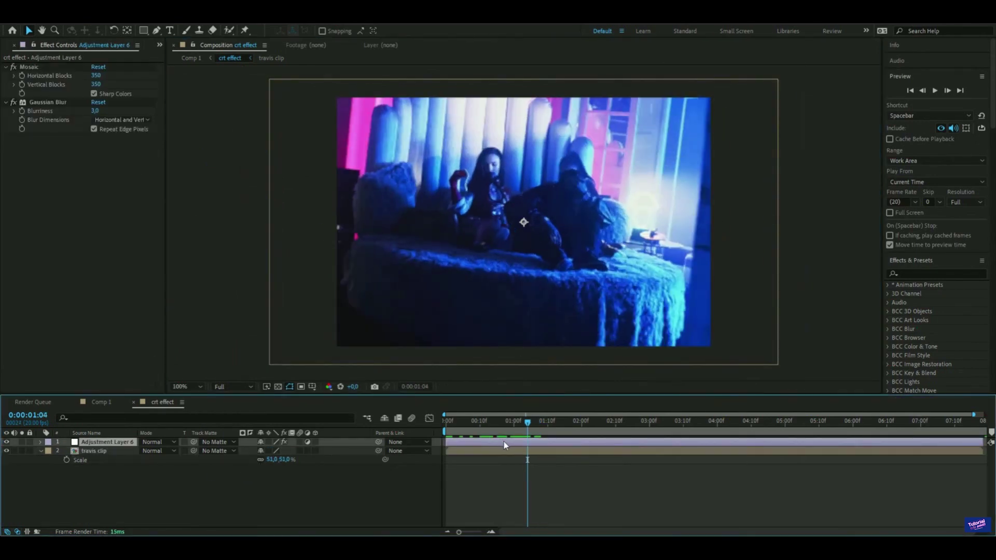
# Step: Apply the Grid effect to the adjustment layer and size it from Width & Height Sliders
pyautogui.hotkey('ctrl', 'space')
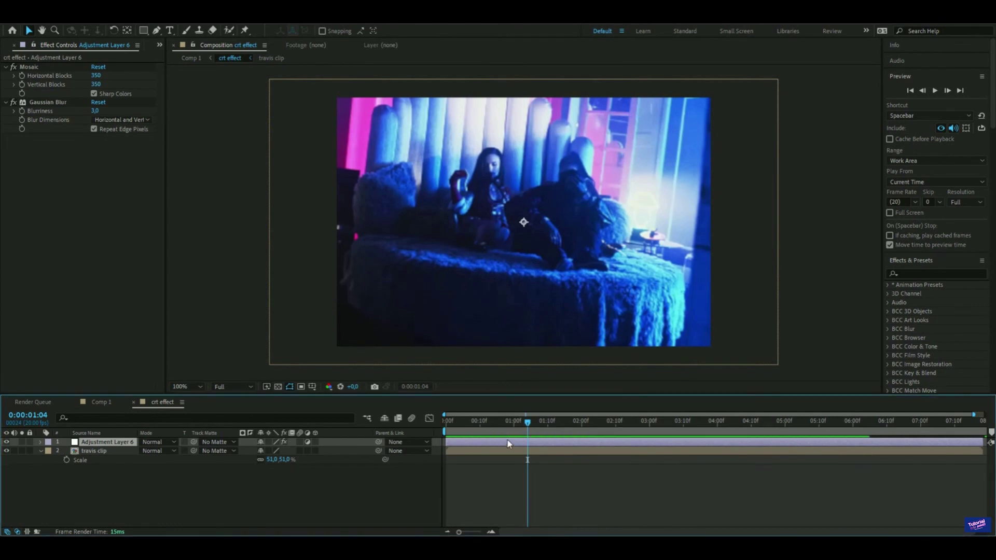
pyautogui.hotkey('ctrl', 'space')
pyautogui.write('gr')
pyautogui.click(507, 450)
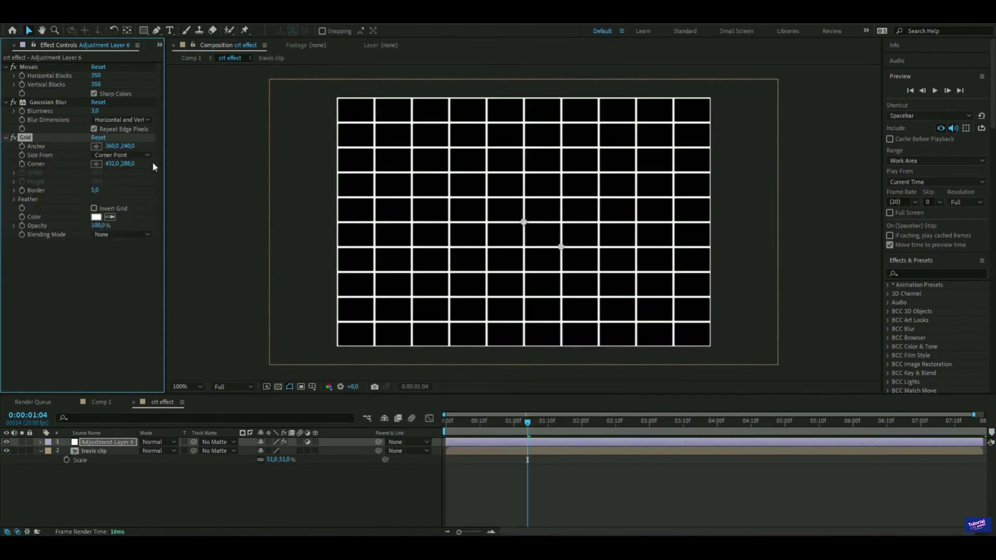
pyautogui.click(110, 155)
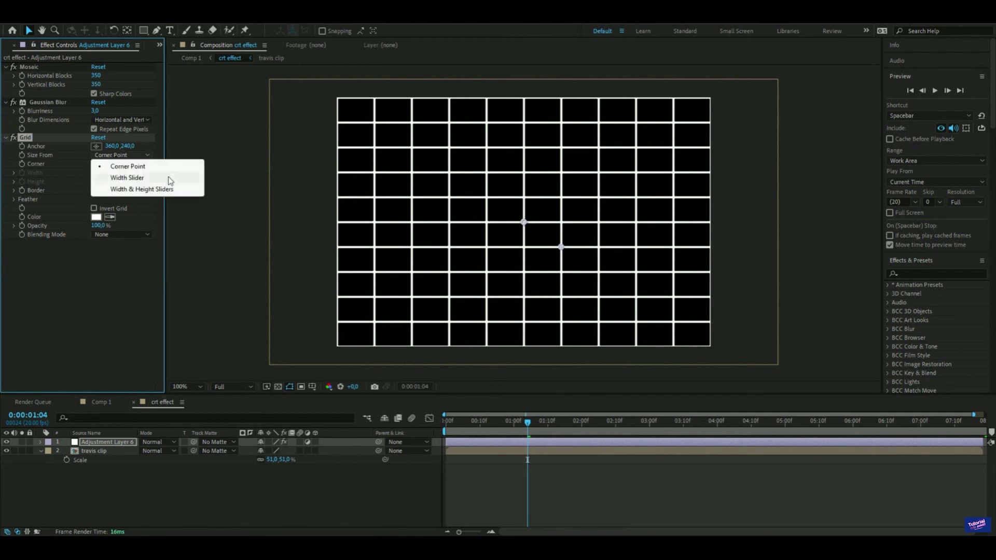
pyautogui.click(145, 190)
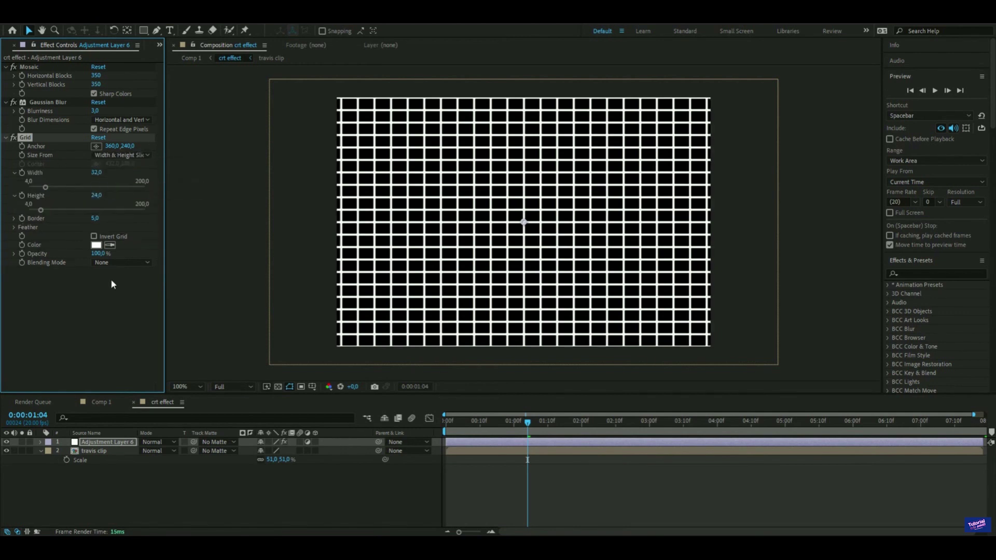
# Step: Set the grid's blending mode to Hard Light and its color to black
pyautogui.click(140, 263)
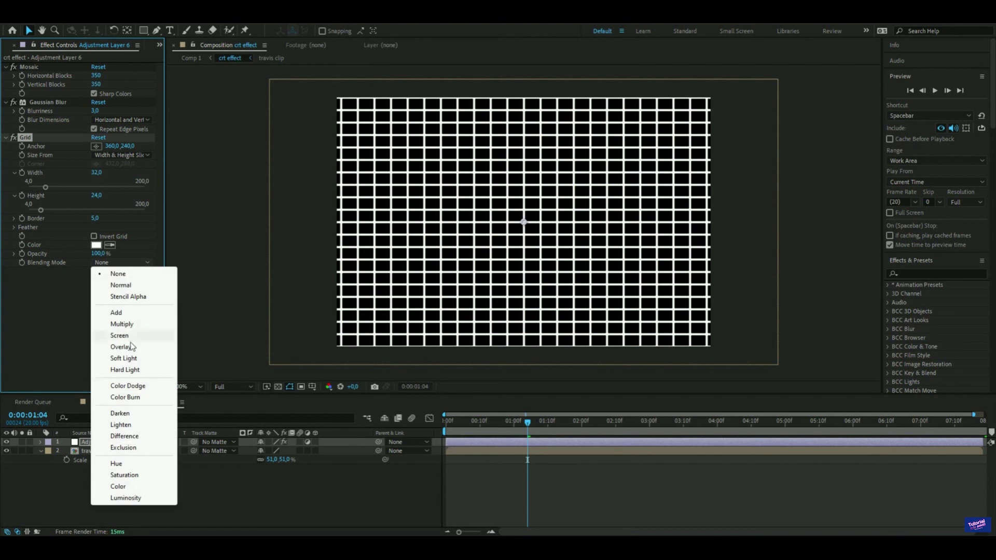
pyautogui.click(138, 372)
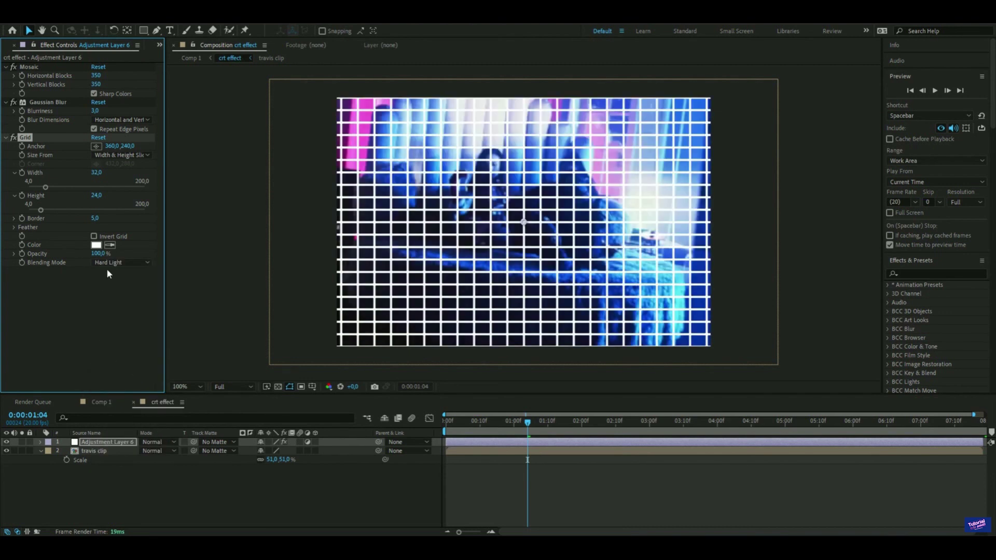
pyautogui.click(97, 245)
pyautogui.moveTo(137, 210); pyautogui.dragTo(276, 428)
pyautogui.press('Return')
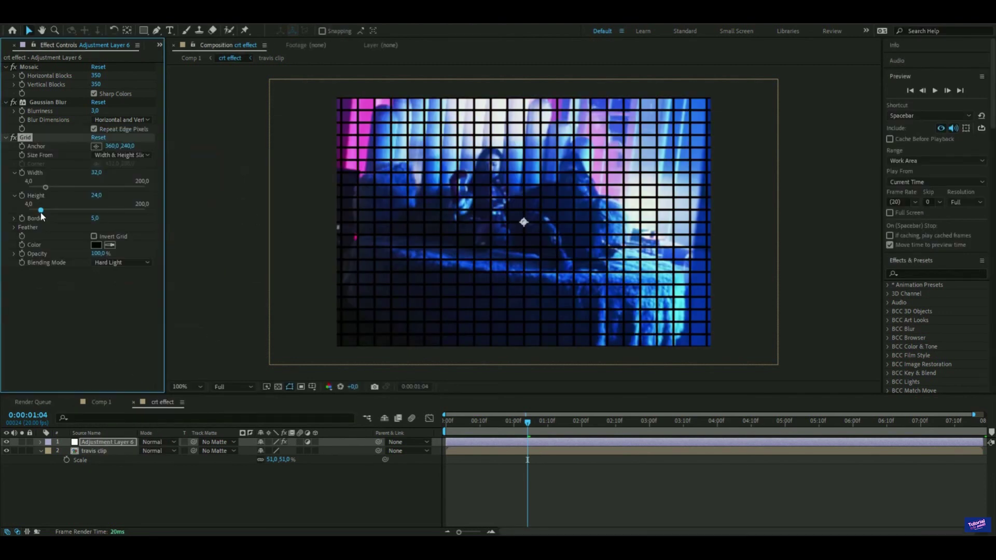
# Step: Set the grid's width to 2, height to 4 and border to 1, and check the scanlines on another frame
pyautogui.click(100, 195)
pyautogui.write('4')
pyautogui.press('Return')
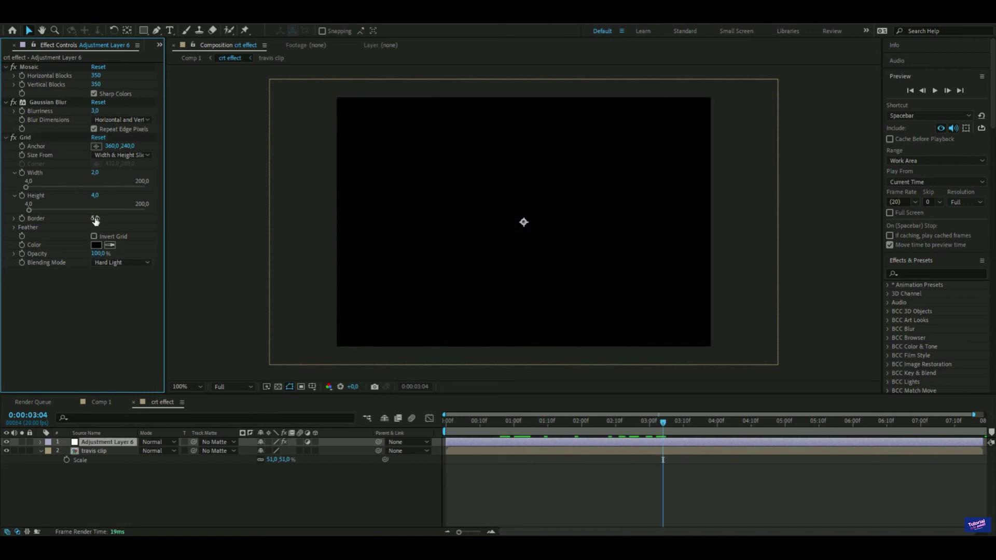
pyautogui.click(95, 218)
pyautogui.write('1')
pyautogui.press('Return')
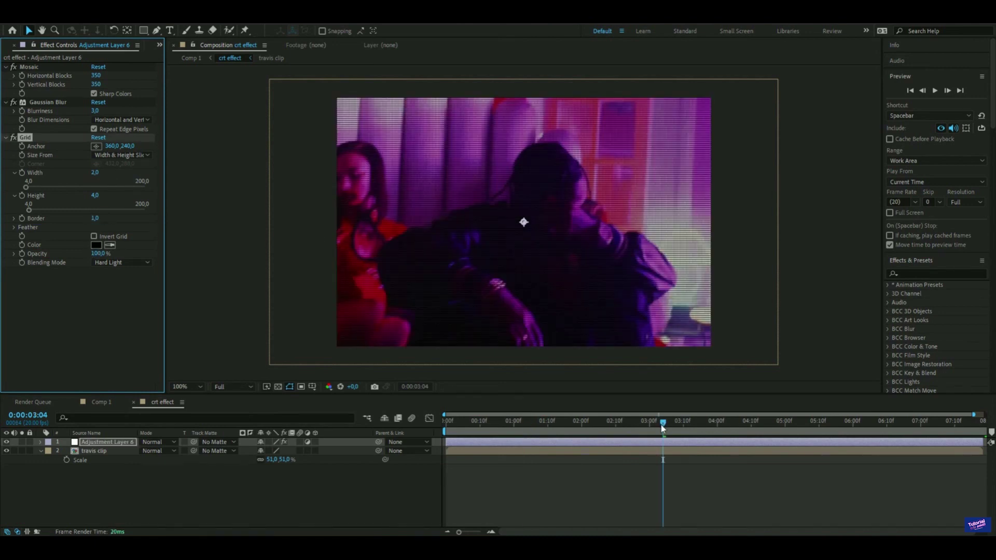
pyautogui.moveTo(663, 424); pyautogui.dragTo(698, 418)
pyautogui.scroll(1, 544, 252)
pyautogui.scroll(-1, 545, 252)
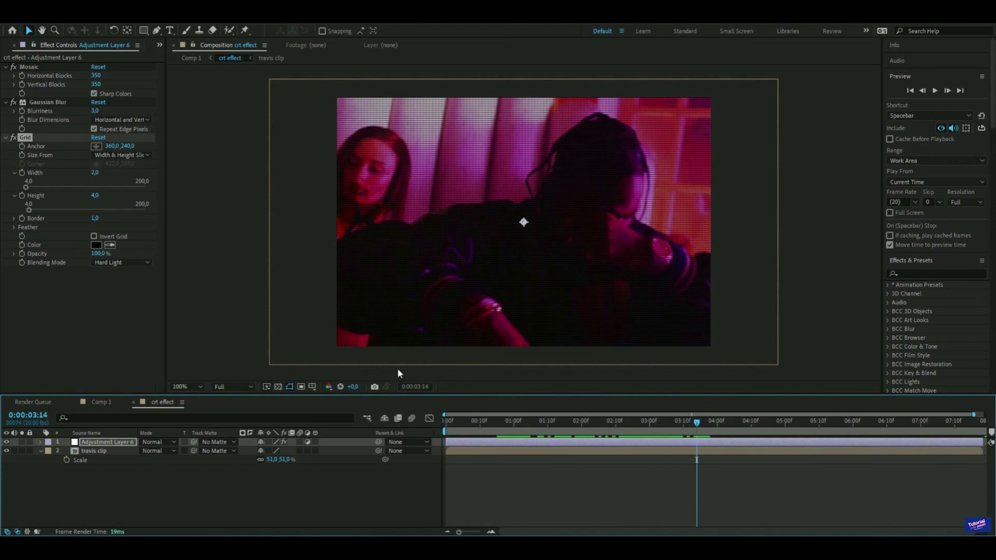
# Step: Apply the CC Lens effect to the adjustment layer
pyautogui.click(611, 442)
pyautogui.hotkey('ctrl', 'space')
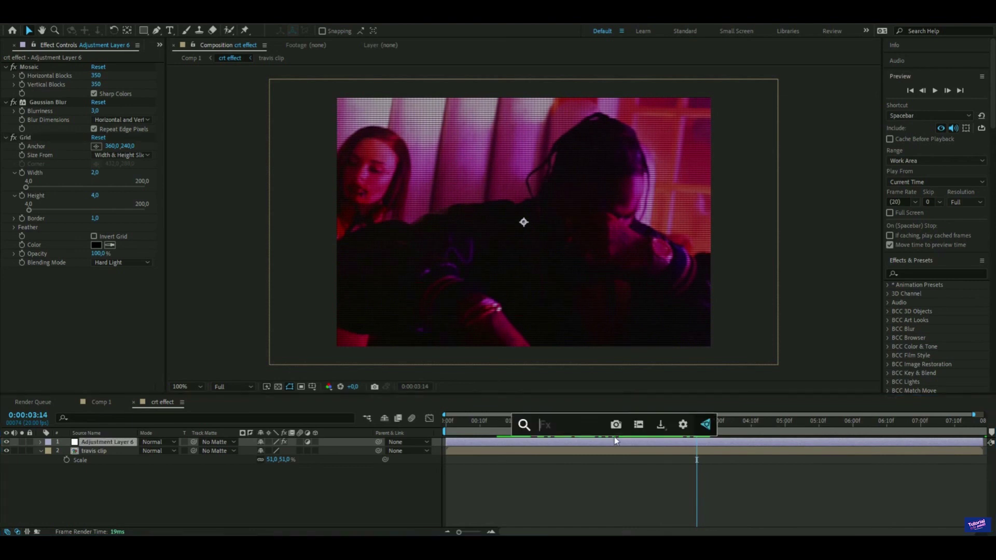
pyautogui.write('cc')
pyautogui.write('lens')
pyautogui.press('Return')
# Step: Set CC Lens size to 334 and convergence to -200 to bulge the picture like a CRT screen
pyautogui.moveTo(698, 420); pyautogui.dragTo(565, 409)
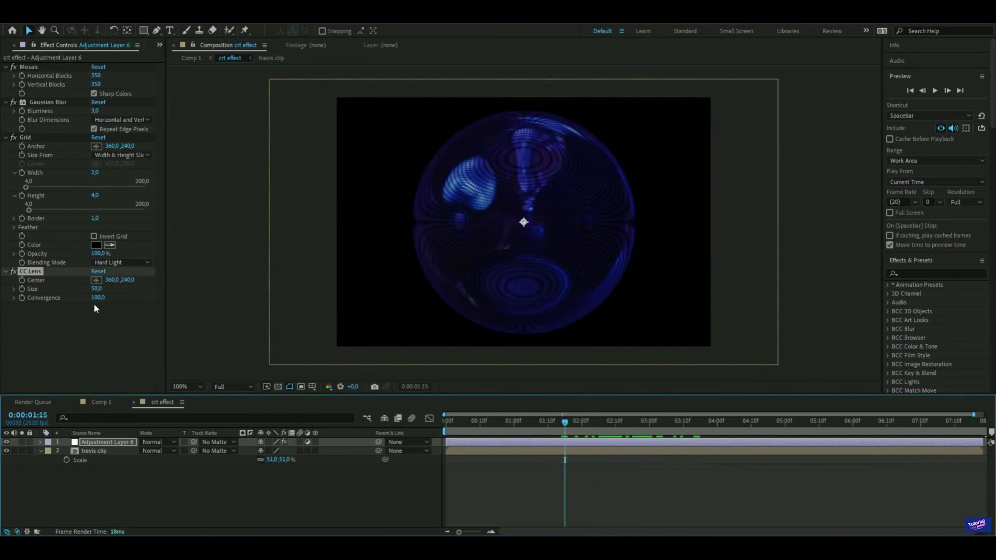
pyautogui.moveTo(97, 290); pyautogui.dragTo(115, 286)
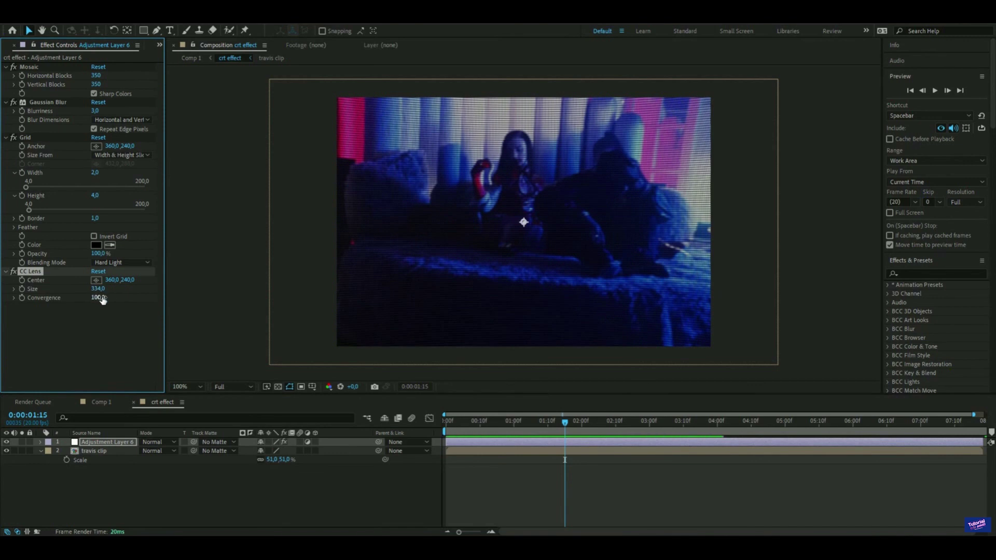
pyautogui.moveTo(102, 299); pyautogui.dragTo(634, 296)
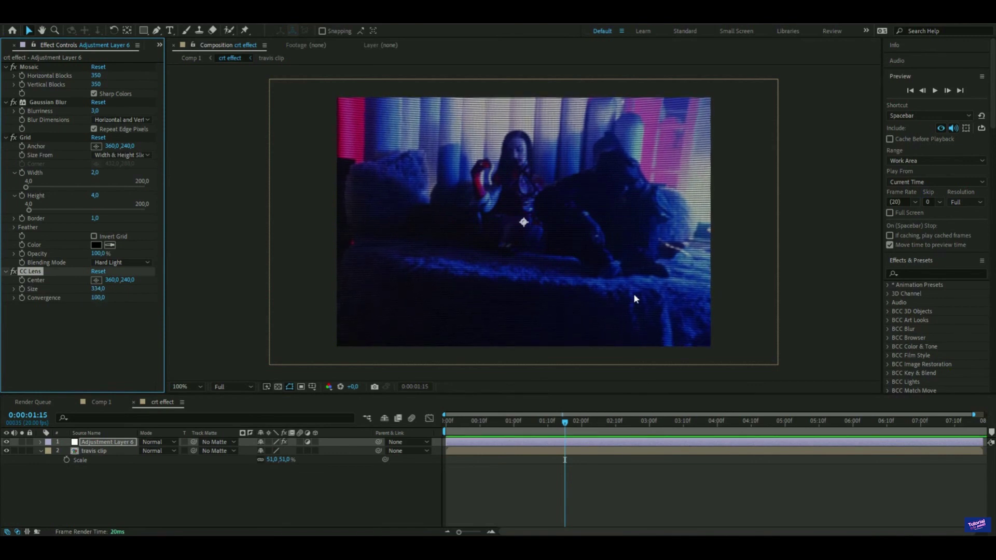
pyautogui.moveTo(98, 298); pyautogui.dragTo(16, 303)
pyautogui.moveTo(97, 299); pyautogui.dragTo(2, 307)
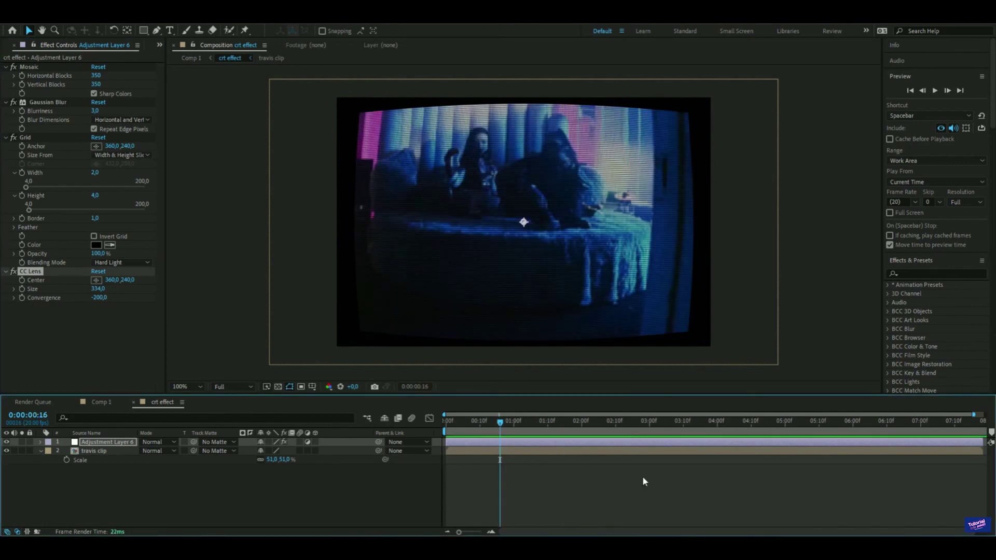
# Step: Apply Curves to the adjustment layer and shape a gentle S-curve, raising the highlights and lowering the shadows
pyautogui.click(499, 444)
pyautogui.hotkey('ctrl', 'space')
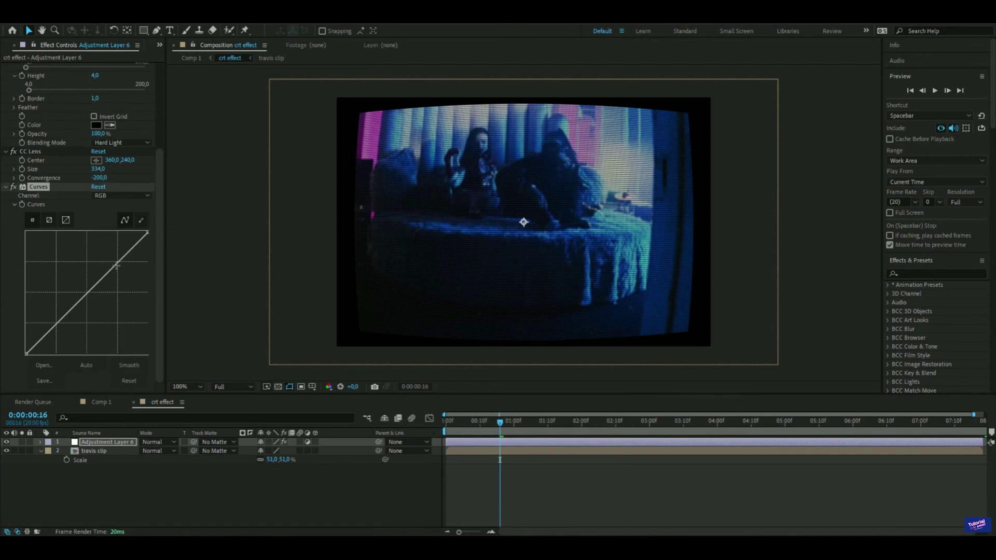
pyautogui.moveTo(117, 265); pyautogui.dragTo(109, 263)
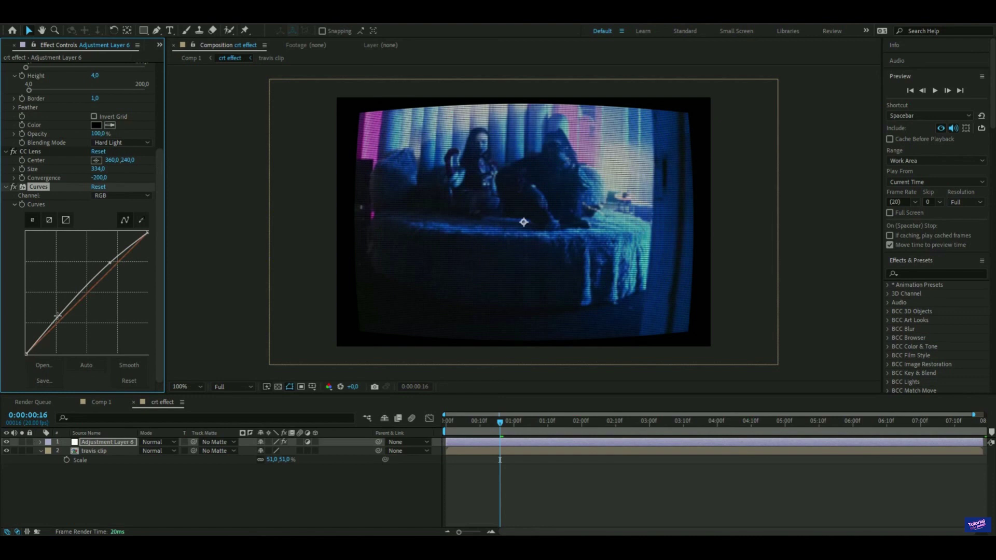
pyautogui.moveTo(57, 320); pyautogui.dragTo(64, 324)
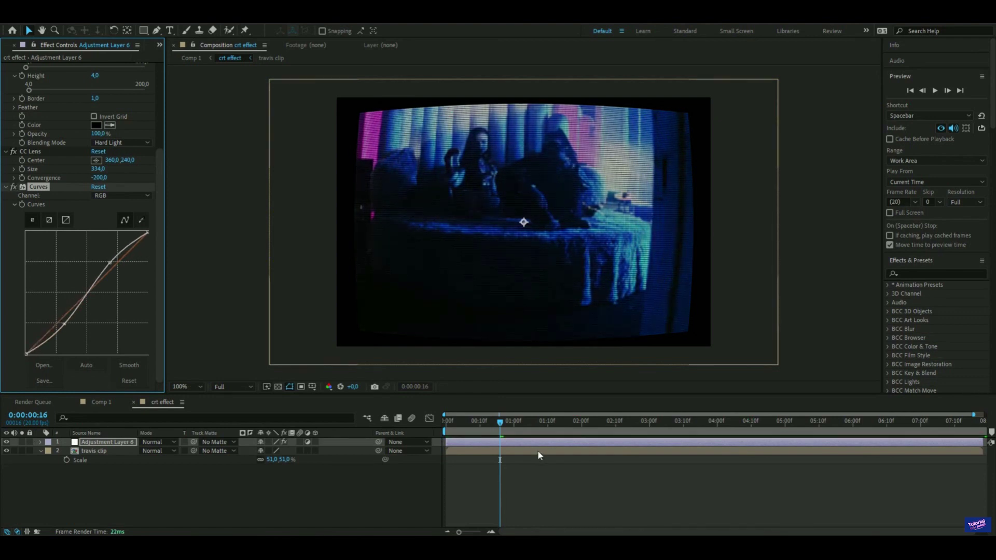
# Step: Apply CC Vignette to the adjustment layer with a 42 angle of view and preview the clip from the start
pyautogui.click(490, 443)
pyautogui.hotkey('ctrl', 'space')
pyautogui.write('cc vi')
pyautogui.press('Return')
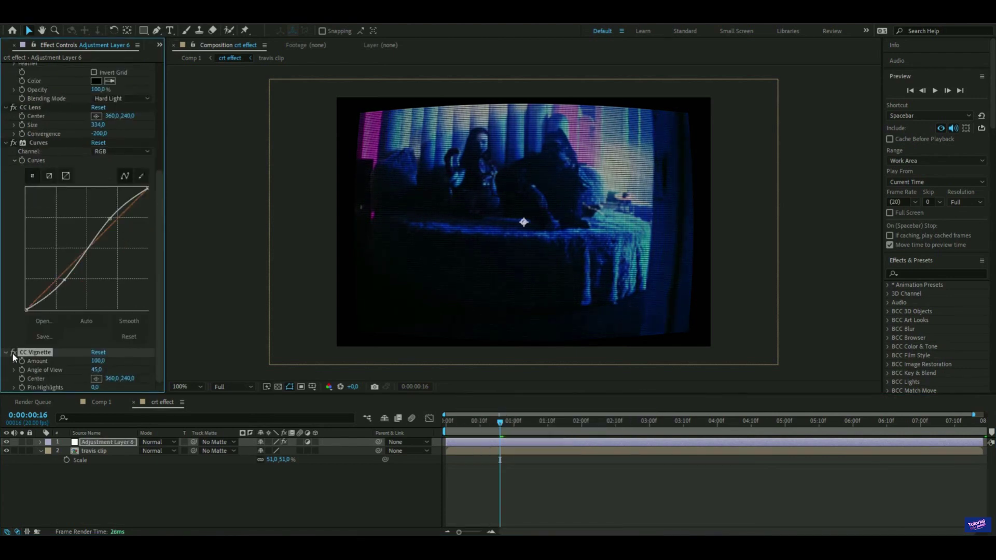
pyautogui.moveTo(89, 372); pyautogui.dragTo(87, 371)
pyautogui.moveTo(450, 423); pyautogui.dragTo(432, 427)
pyautogui.press('space')
pyautogui.press('space')
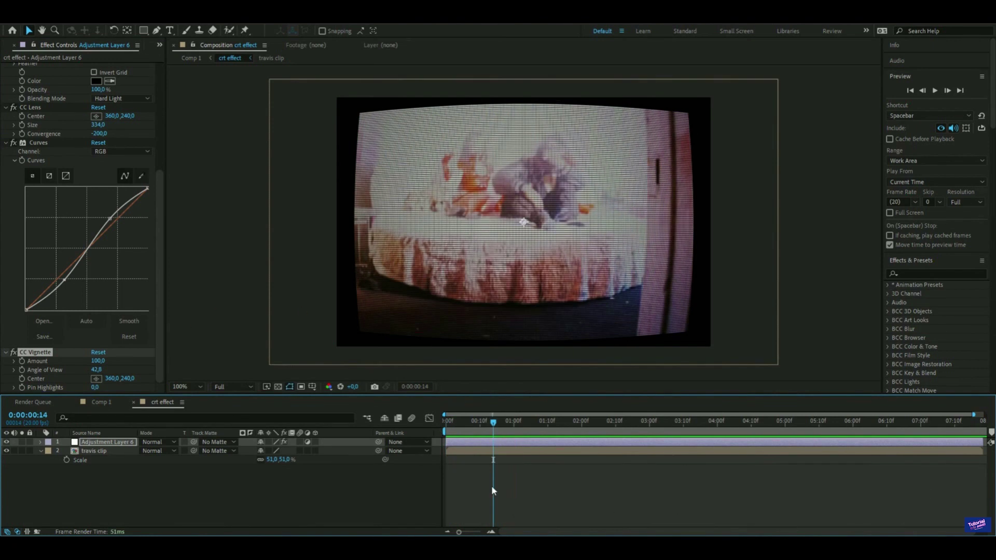
# Step: Apply the Glow effect to Adjustment Layer 6
pyautogui.click(116, 443)
pyautogui.hotkey('ctrl', 'space')
pyautogui.write('glow')
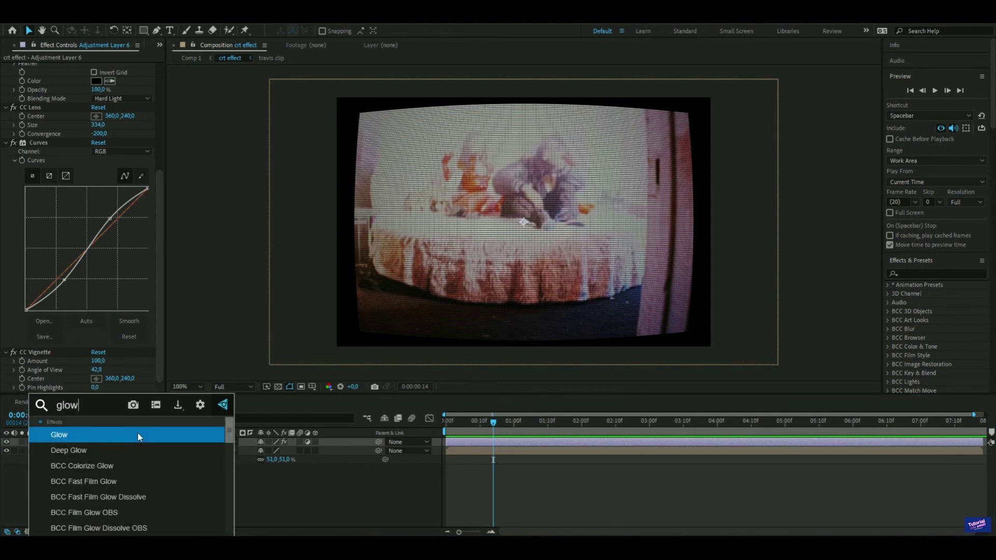
pyautogui.click(139, 437)
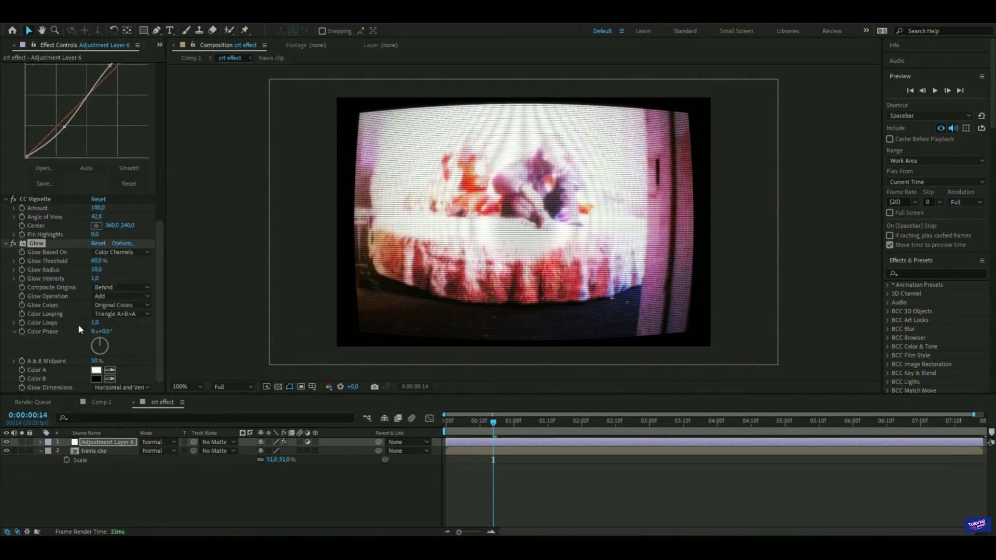
# Step: Set the Glow effect's threshold to 46,3% and its intensity to 0,3
pyautogui.click(97, 261)
pyautogui.write('46,')
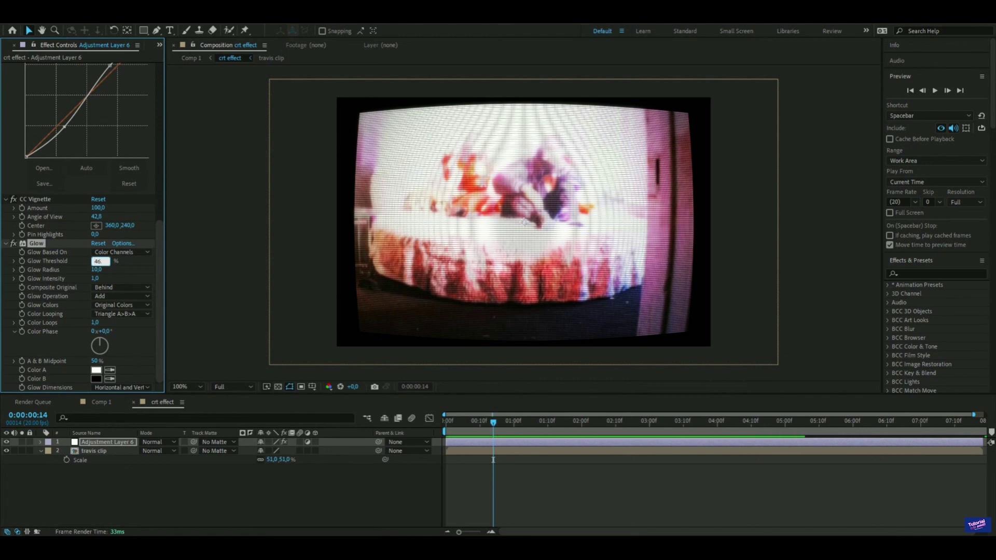
pyautogui.write('3')
pyautogui.press('Return')
pyautogui.click(96, 279)
pyautogui.write('0')
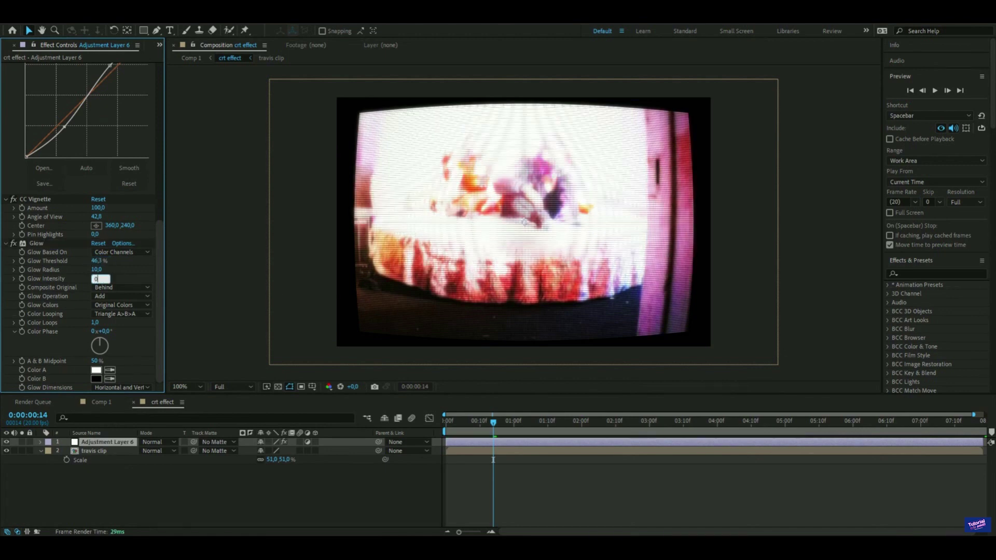
pyautogui.write(',3')
pyautogui.press('Return')
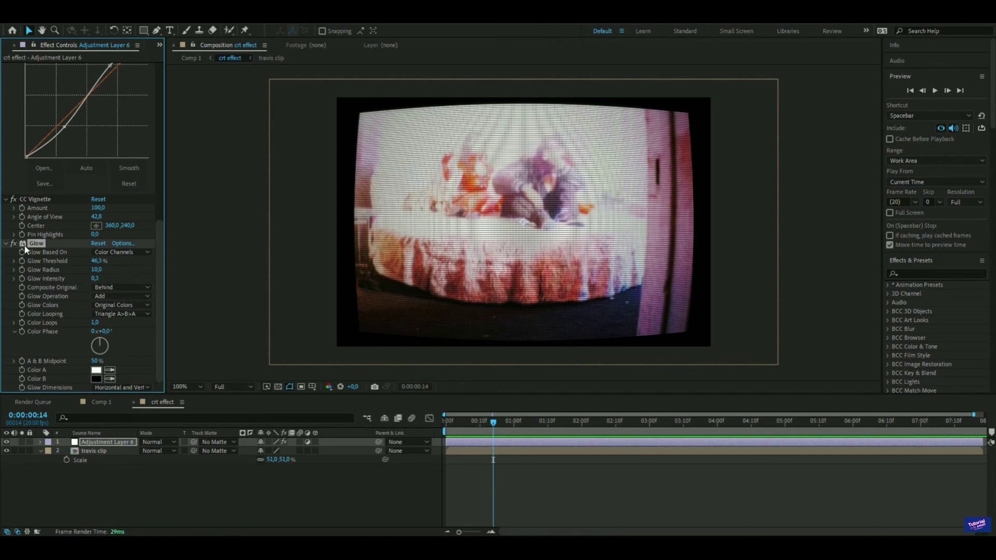
# Step: Duplicate the Glow effect and set the copy's threshold to 45,5% and radius to 52
pyautogui.hotkey('ctrl', 'd')
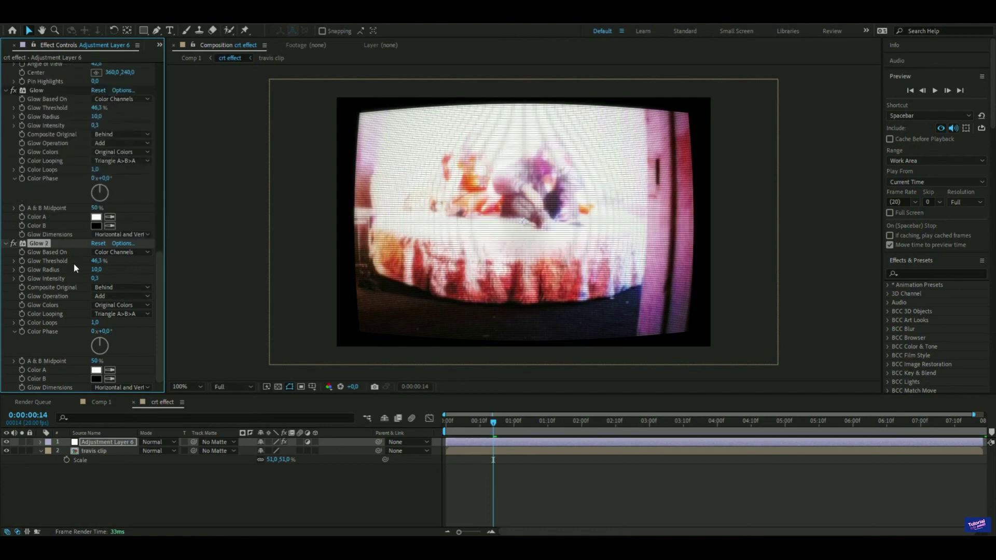
pyautogui.click(98, 261)
pyautogui.press('BackSpace')
pyautogui.write('45,5')
pyautogui.press('Return')
pyautogui.click(96, 270)
pyautogui.press('BackSpace')
pyautogui.write('52')
pyautogui.press('Return')
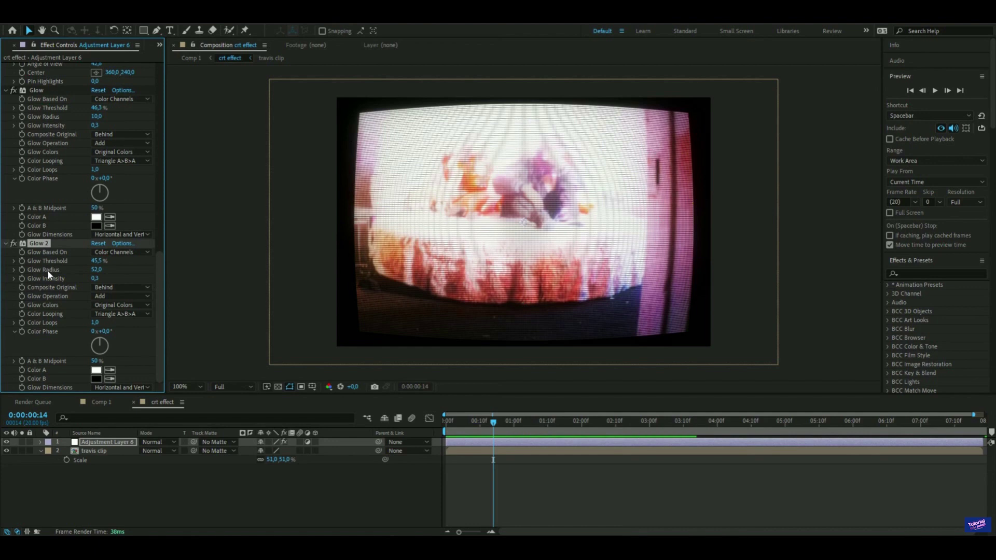
# Step: Duplicate Glow 2 and set the new copy's threshold to 36,5% and radius to 221
pyautogui.hotkey('ctrl', 'd')
pyautogui.click(657, 279)
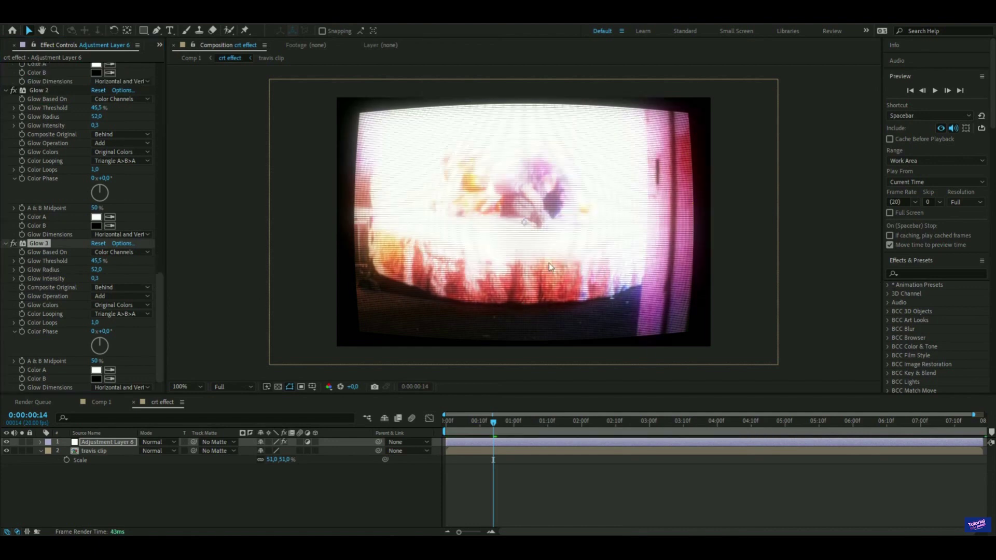
pyautogui.click(97, 261)
pyautogui.press('BackSpace')
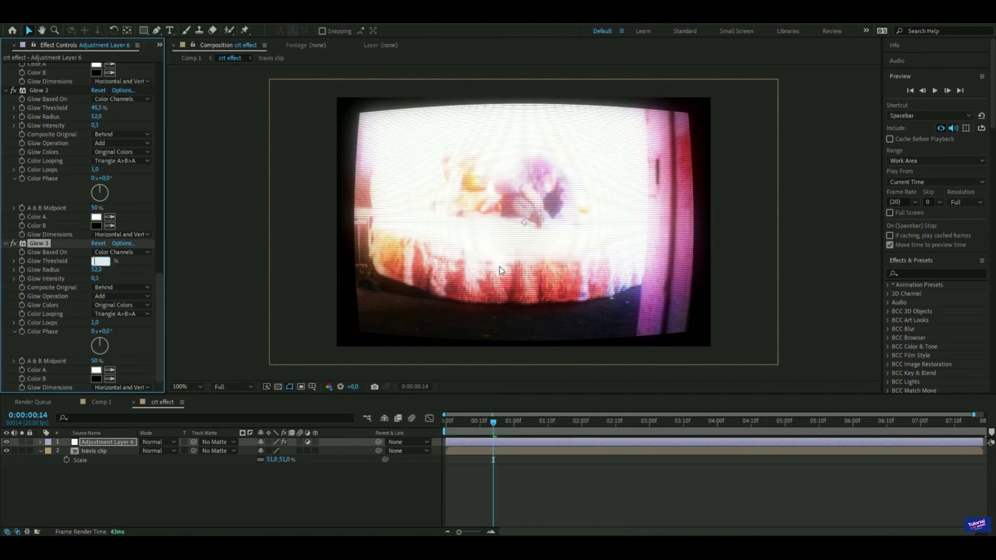
pyautogui.write('36')
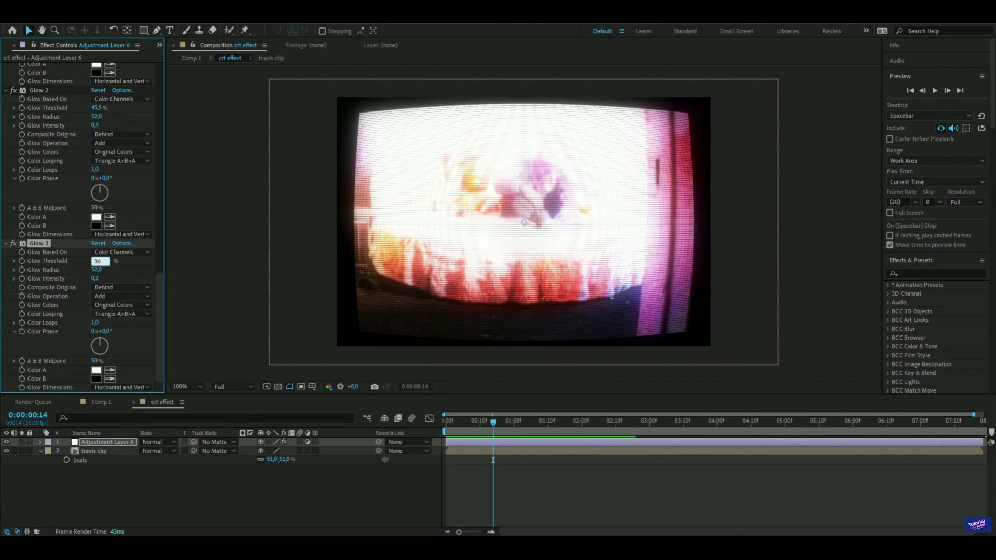
pyautogui.write(',5')
pyautogui.press('Tab')
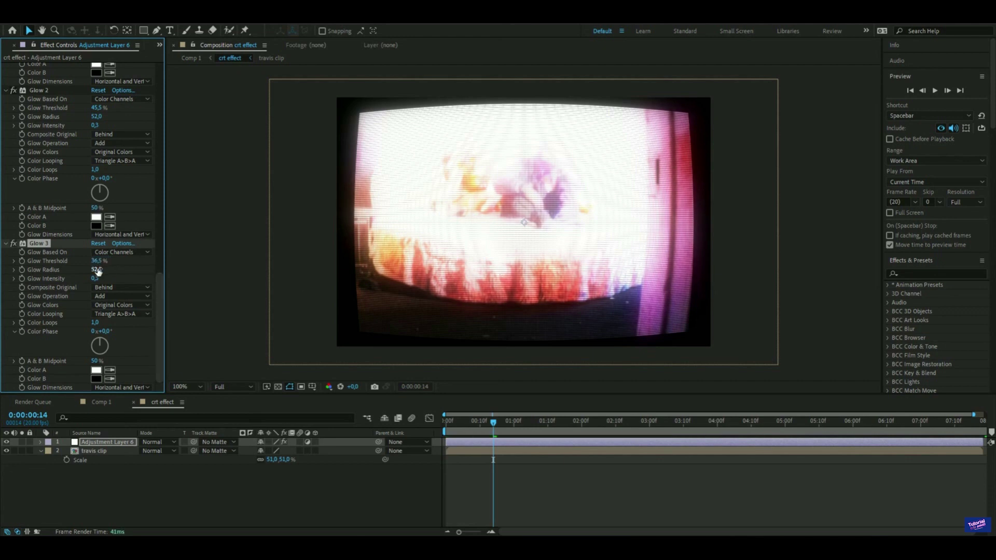
pyautogui.press('BackSpace')
pyautogui.write('221')
pyautogui.press('Return')
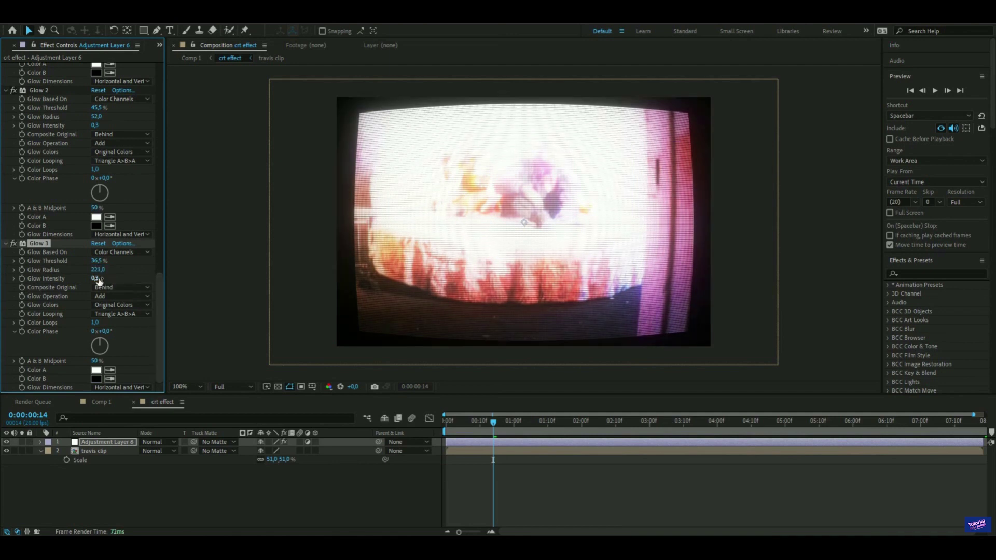
# Step: Set the third glow's intensity to 0,6 and check the look at 0:00:01:11
pyautogui.click(96, 279)
pyautogui.press('BackSpace')
pyautogui.write('0.6')
pyautogui.press('Return')
pyautogui.moveTo(494, 423); pyautogui.dragTo(551, 423)
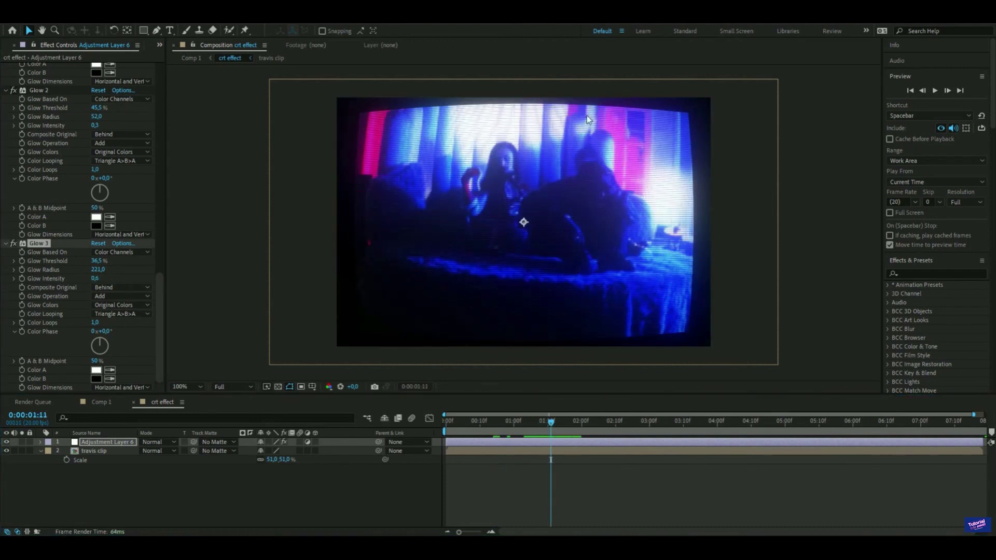
# Step: Add a new adjustment layer with a Transform effect and scale it up until the curved picture fills the frame
pyautogui.click(193, 481)
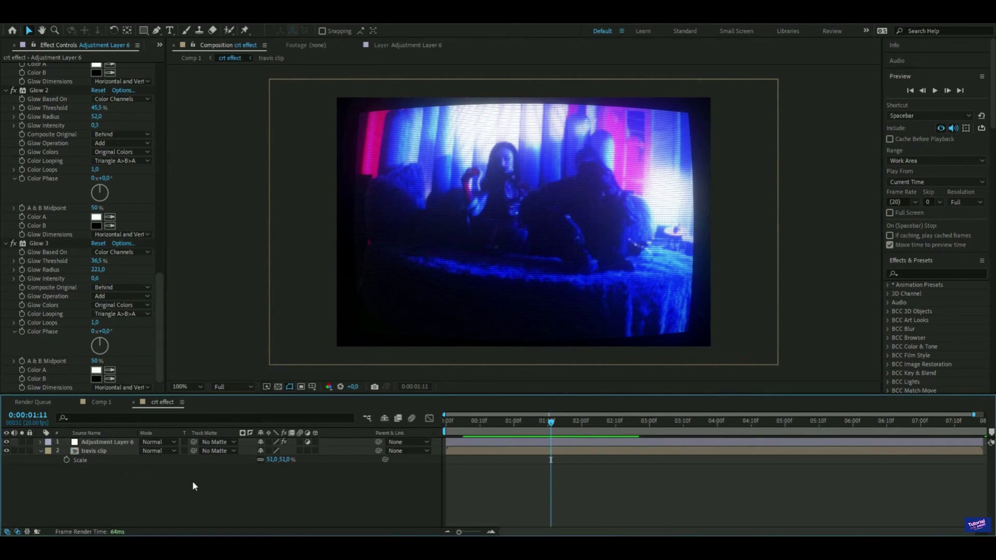
pyautogui.hotkey('ctrl', 'alt', 'y')
pyautogui.hotkey('ctrl', 'space')
pyautogui.write('tr')
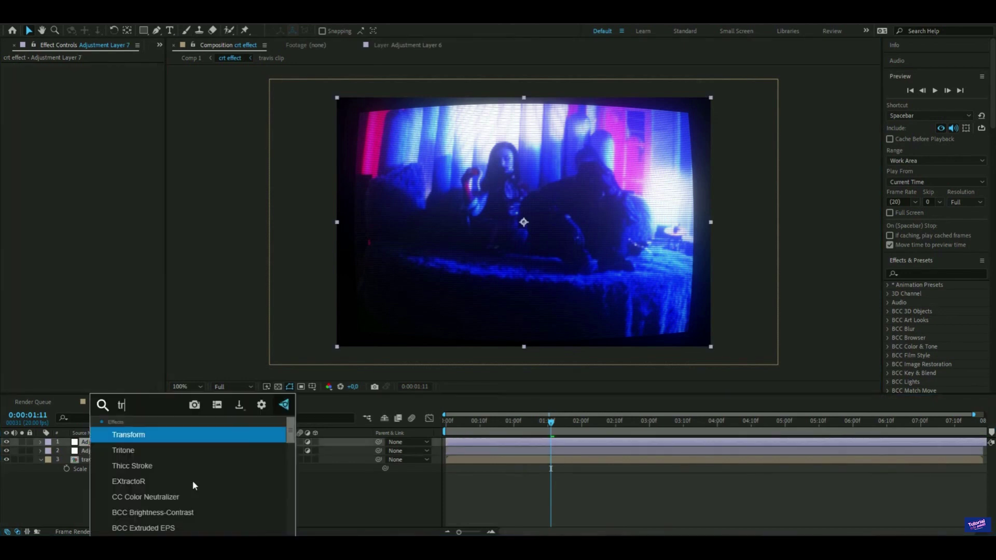
pyautogui.press('Return')
pyautogui.moveTo(98, 103); pyautogui.dragTo(105, 104)
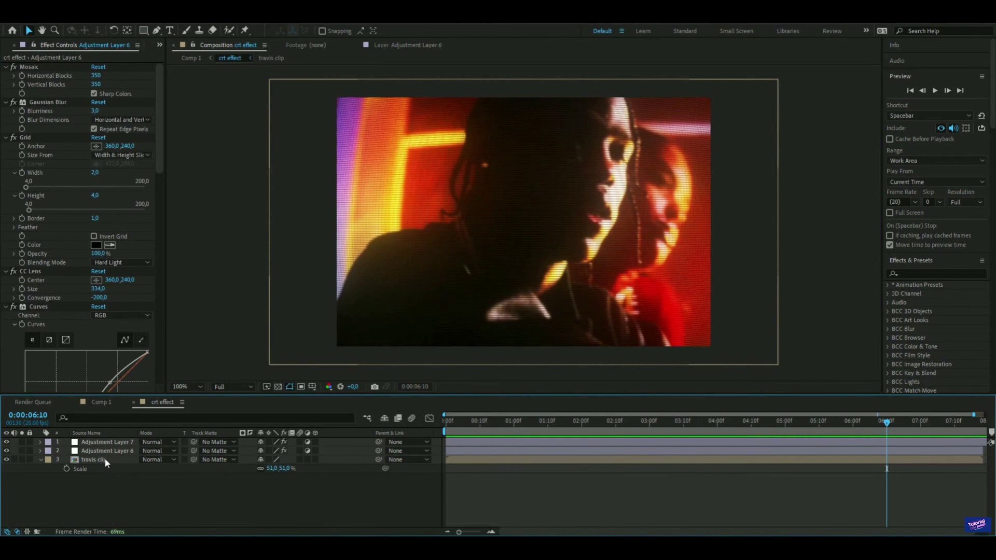
# Step: Select all effects on Adjustment Layer 6 and open the animation preset commands
pyautogui.click(93, 452)
pyautogui.click(37, 67)
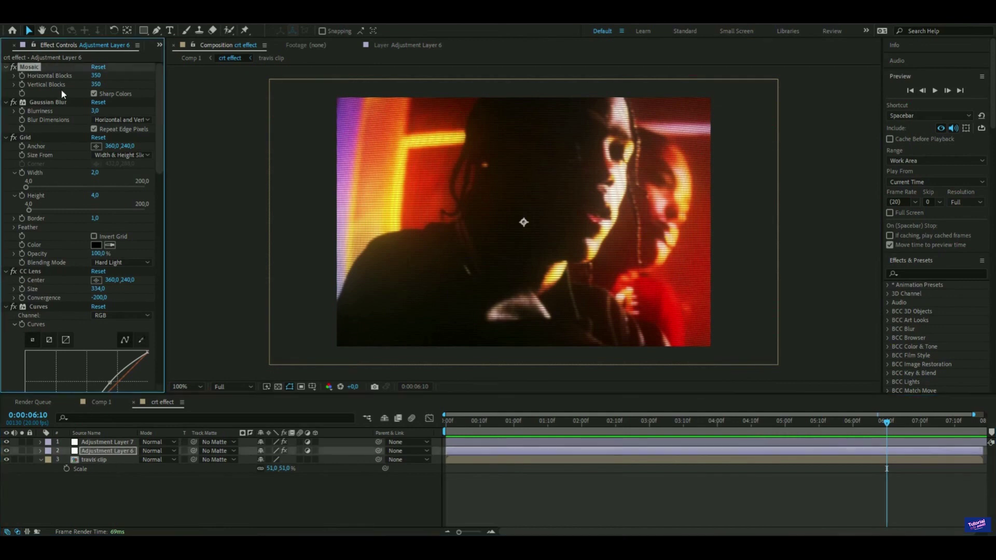
pyautogui.hotkey('ctrl', 'a')
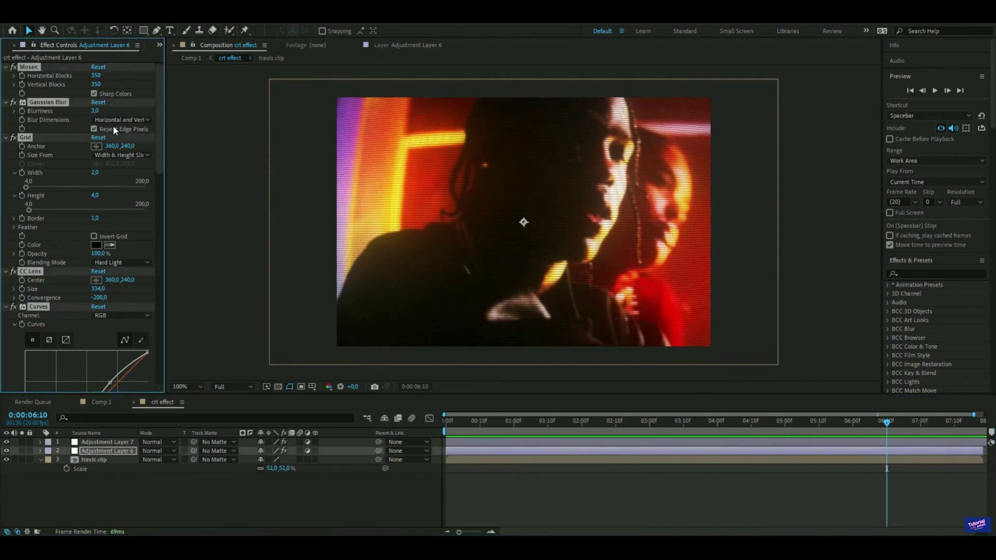
pyautogui.click(132, 19)
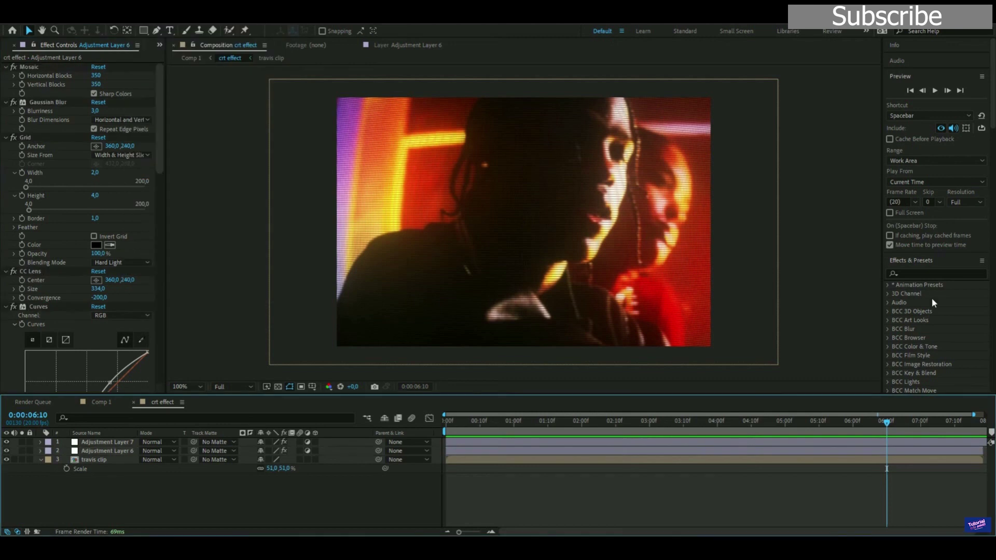
# Step: Try the CRT user preset on the travis clip layer and undo it
pyautogui.click(927, 273)
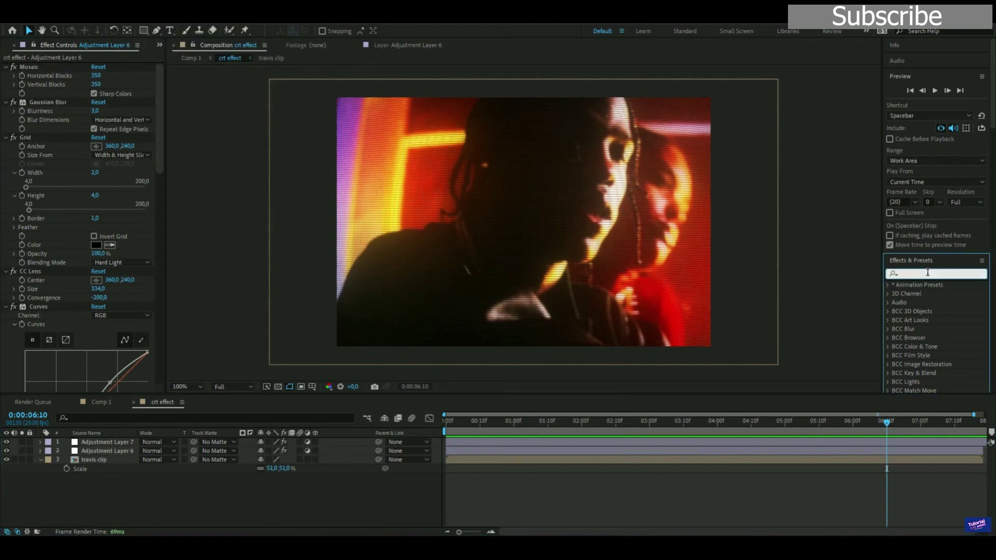
pyautogui.write('crt')
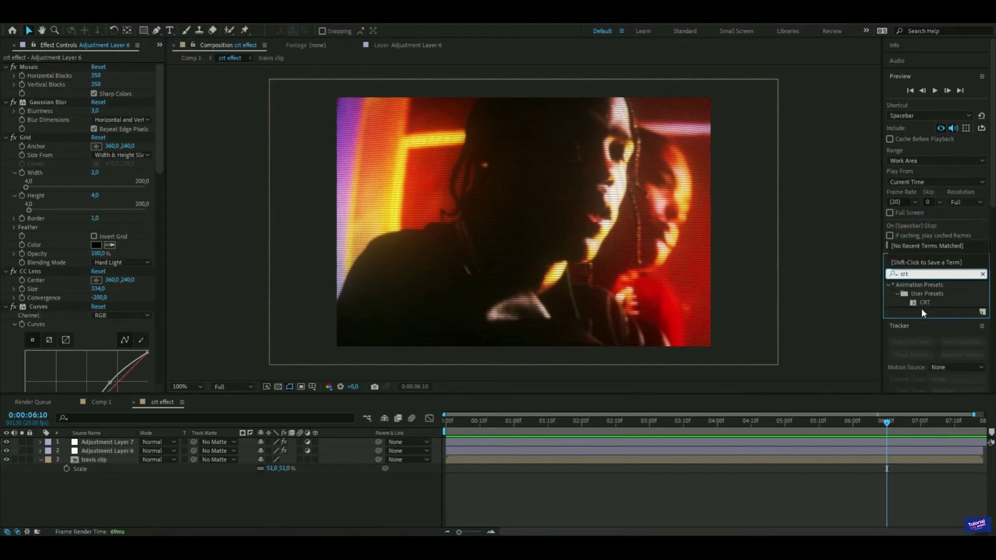
pyautogui.moveTo(924, 303); pyautogui.dragTo(631, 459)
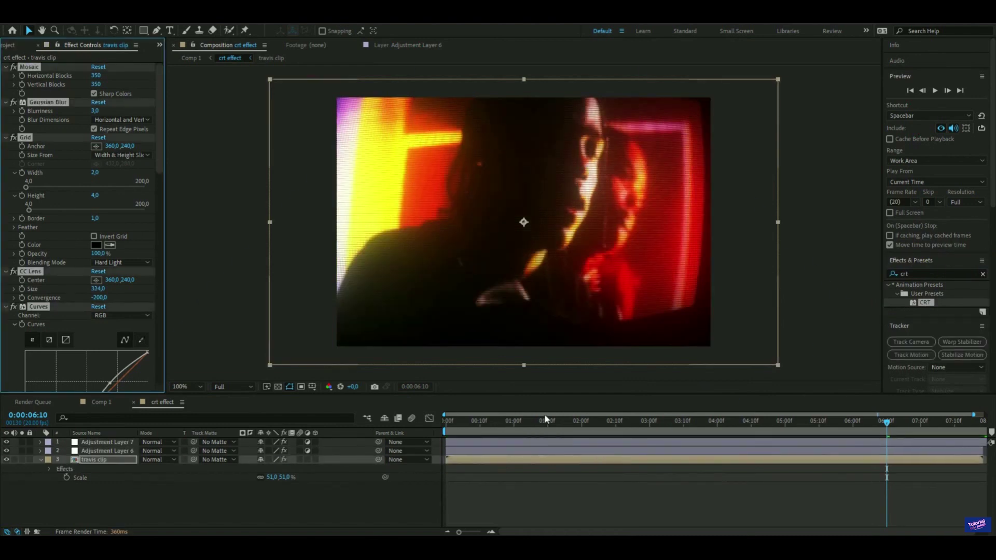
pyautogui.hotkey('ctrl', 'z')
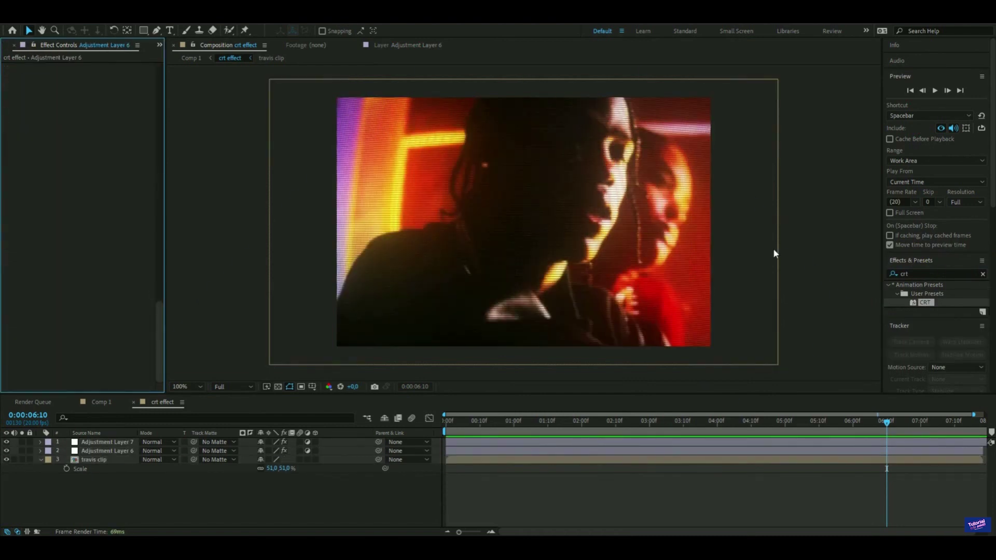
# Step: Compare the picture with Adjustment Layer 6 hidden and shown, and review the clip up to 0:00:04:00
pyautogui.click(9, 451)
pyautogui.click(8, 452)
pyautogui.moveTo(599, 427); pyautogui.dragTo(719, 431)
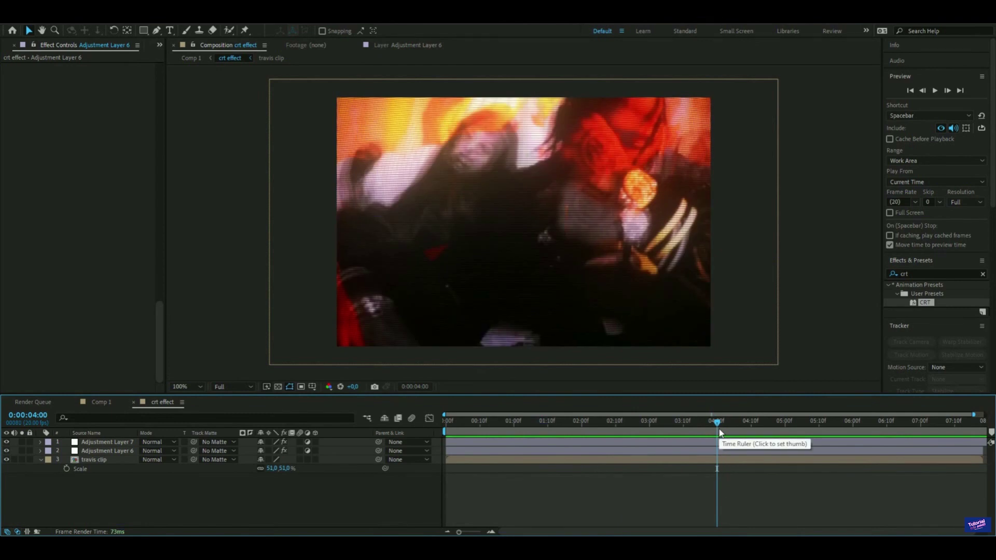